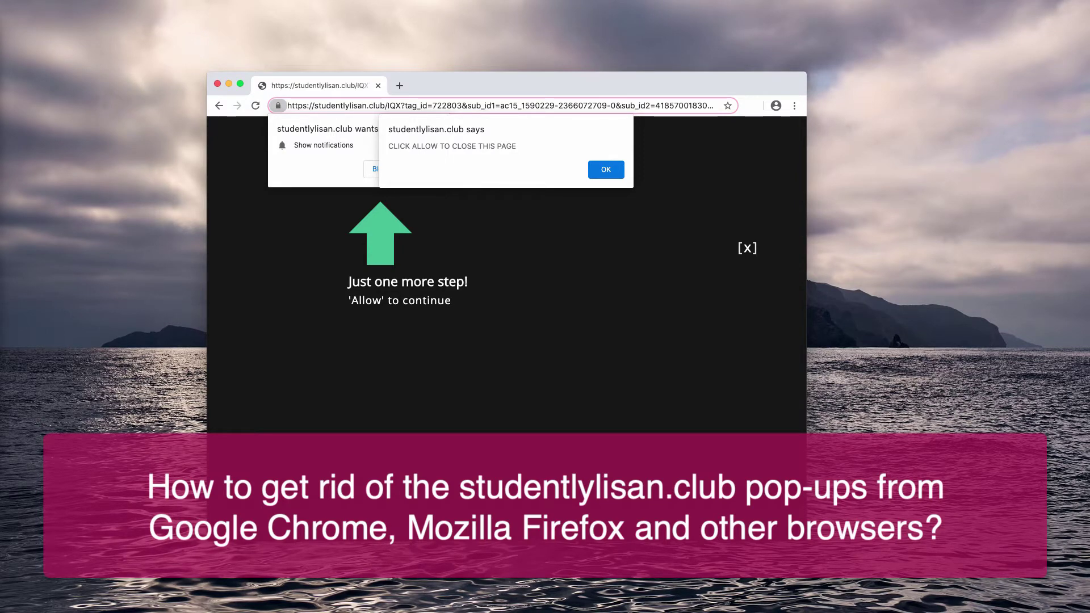
Dismiss the studentlylisan.club 'click allow to close this page' alert with OK.
drag(684, 92, 694, 91)
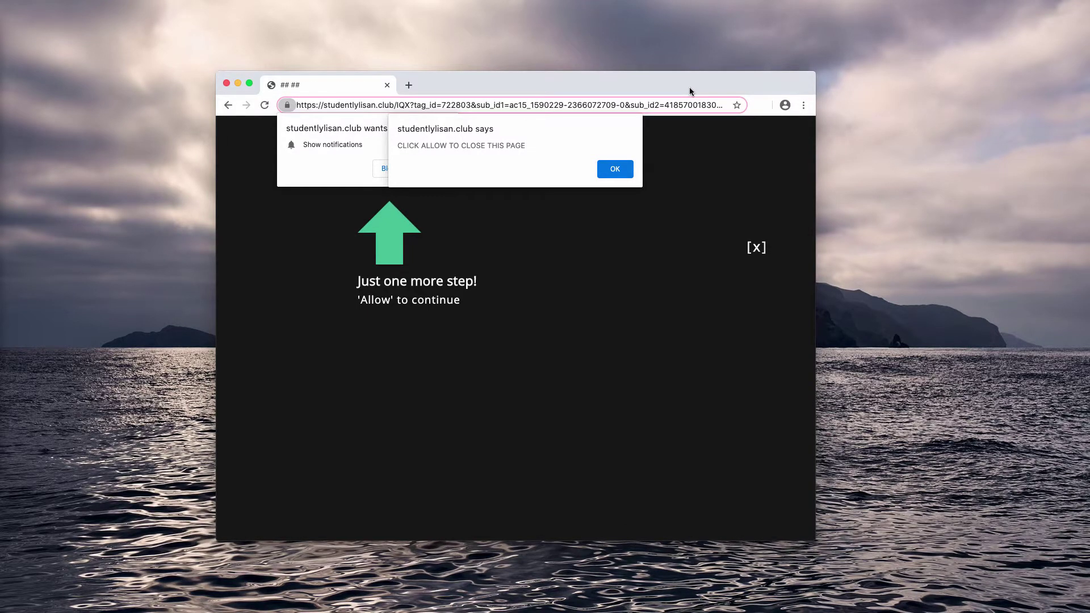
click(618, 169)
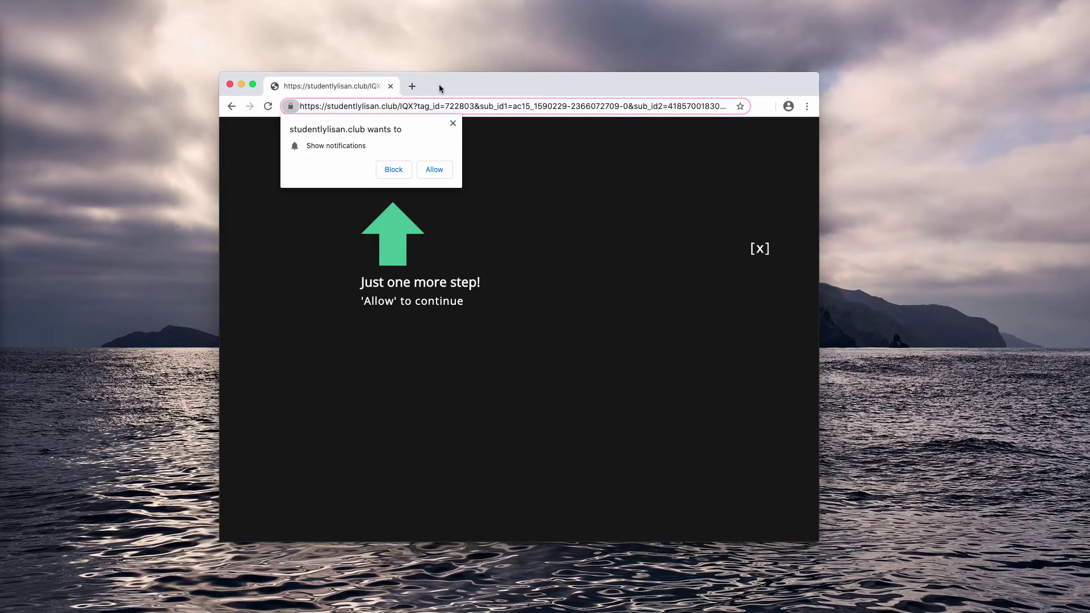
Reposition the Chromium window showing the studentlylisan.club notification request.
drag(438, 87, 441, 90)
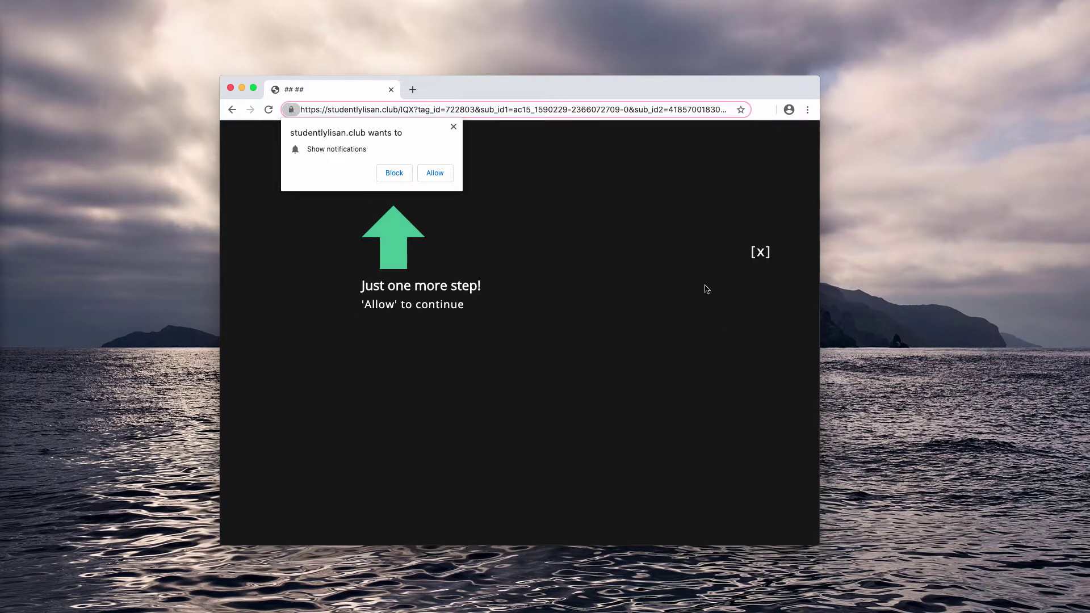
drag(652, 92, 652, 95)
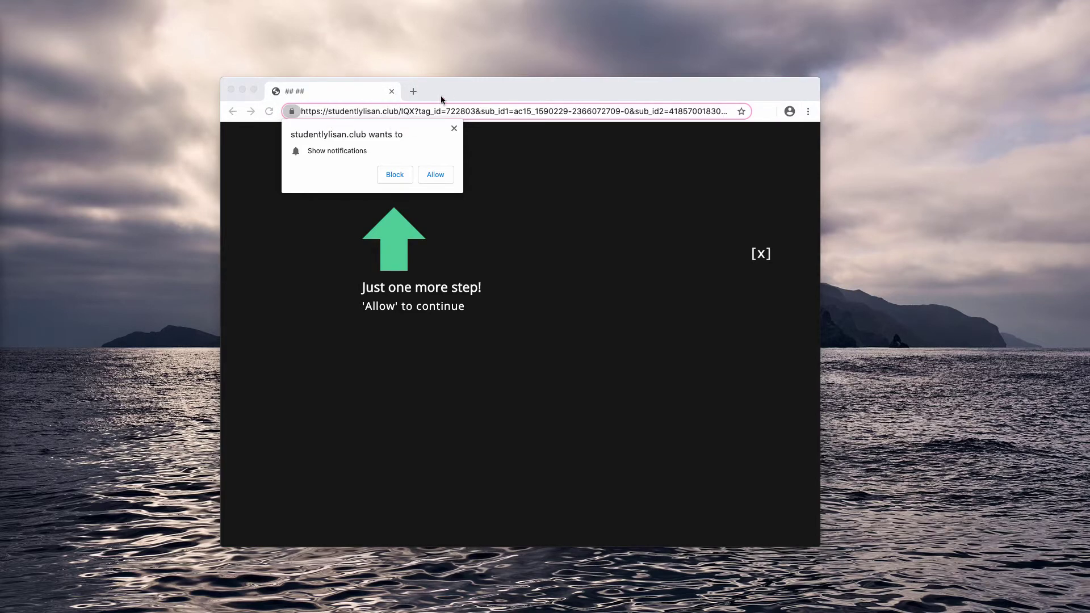
Allow studentlylisan.club notifications, then close the three action.adobviewe.club redirect tabs.
click(436, 176)
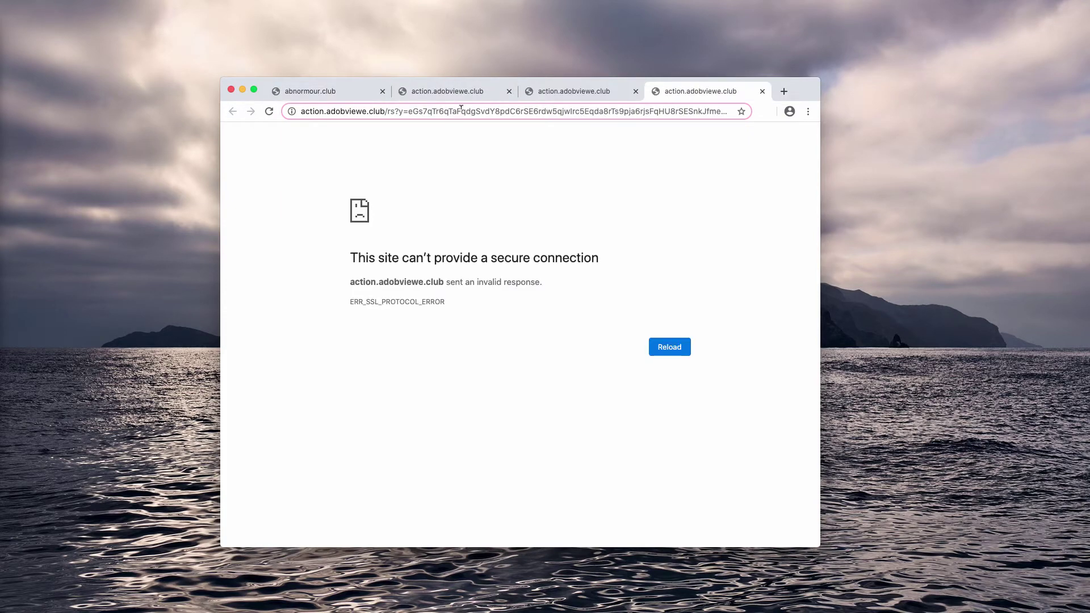
click(442, 94)
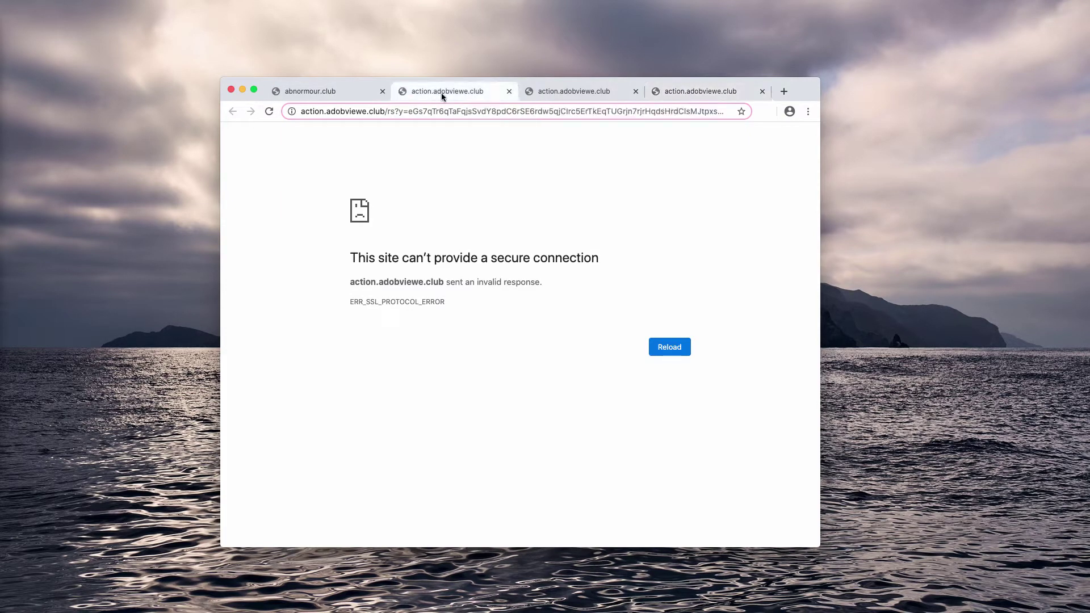
click(509, 91)
click(509, 91)
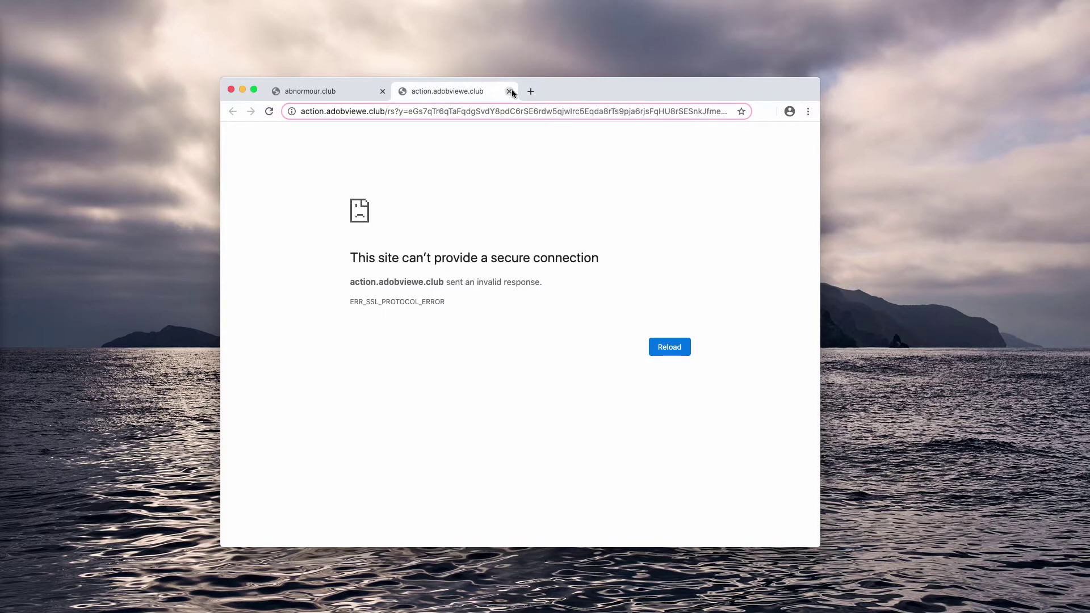
click(509, 92)
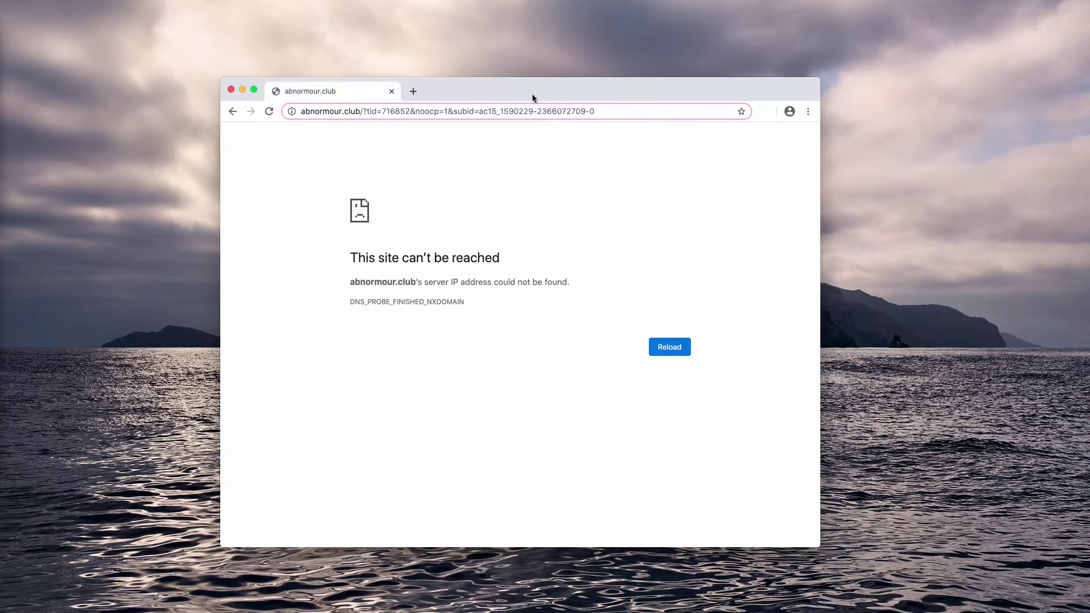
Remove studentlylisan.club from the allowed sites in Settings > Site Settings > Notifications.
click(810, 112)
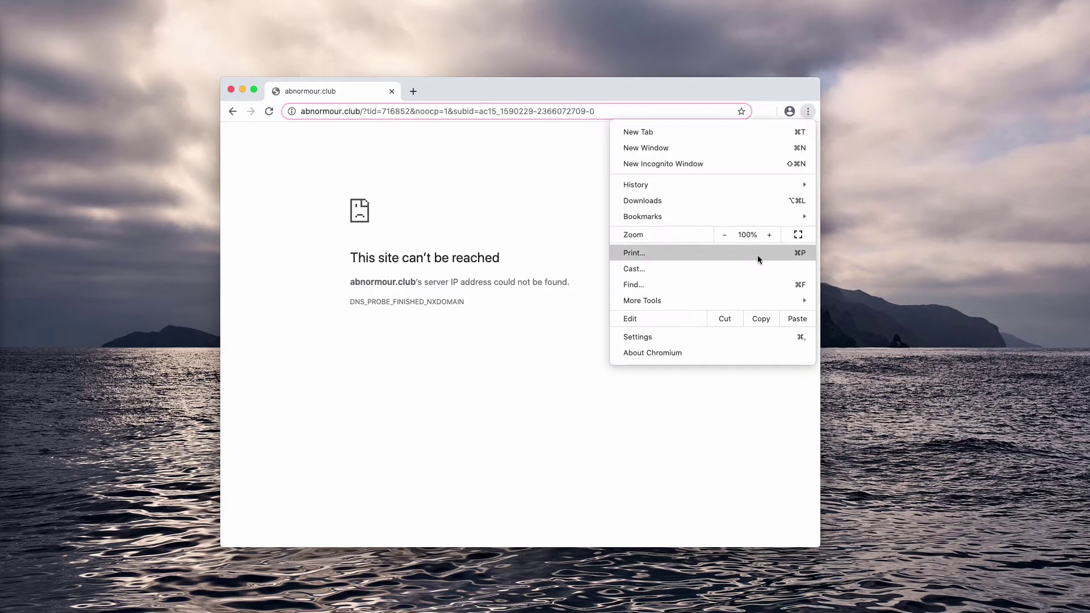
click(653, 341)
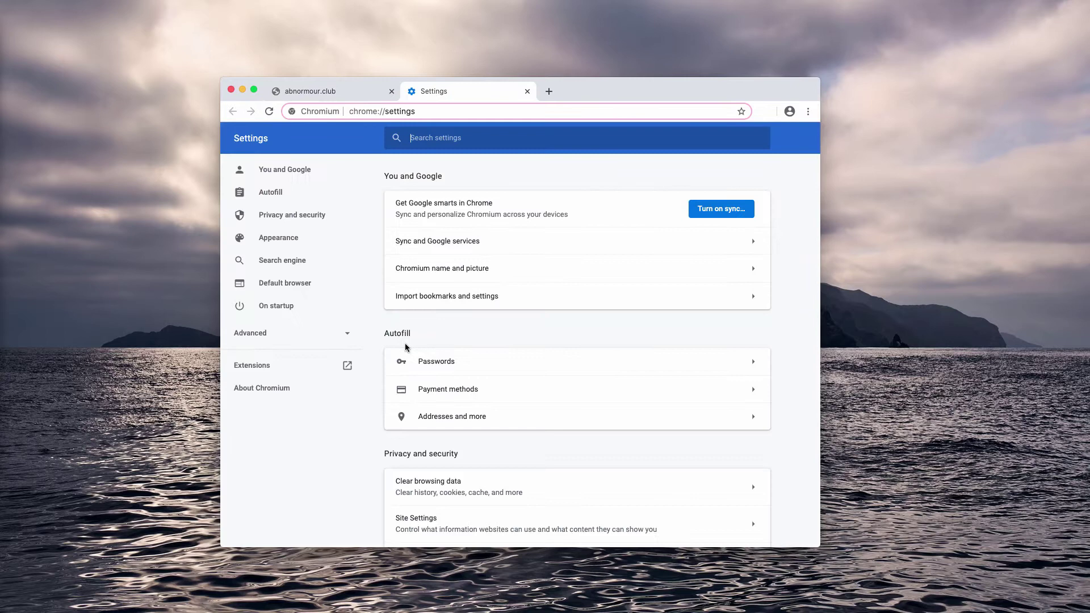
scroll(429, 366, down, 5)
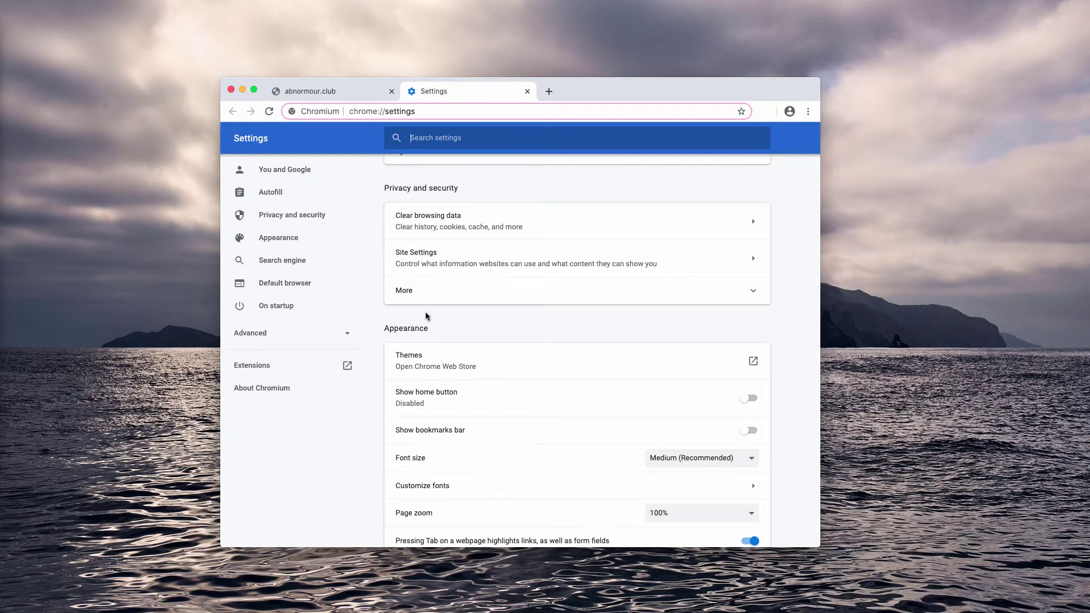
click(437, 263)
scroll(466, 414, down, 1)
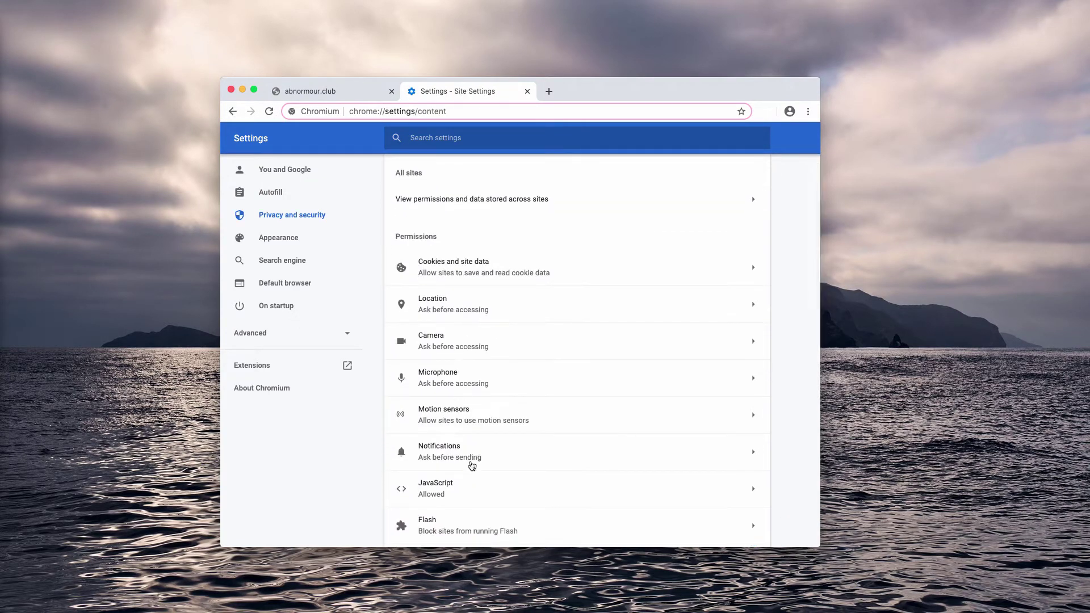
click(462, 459)
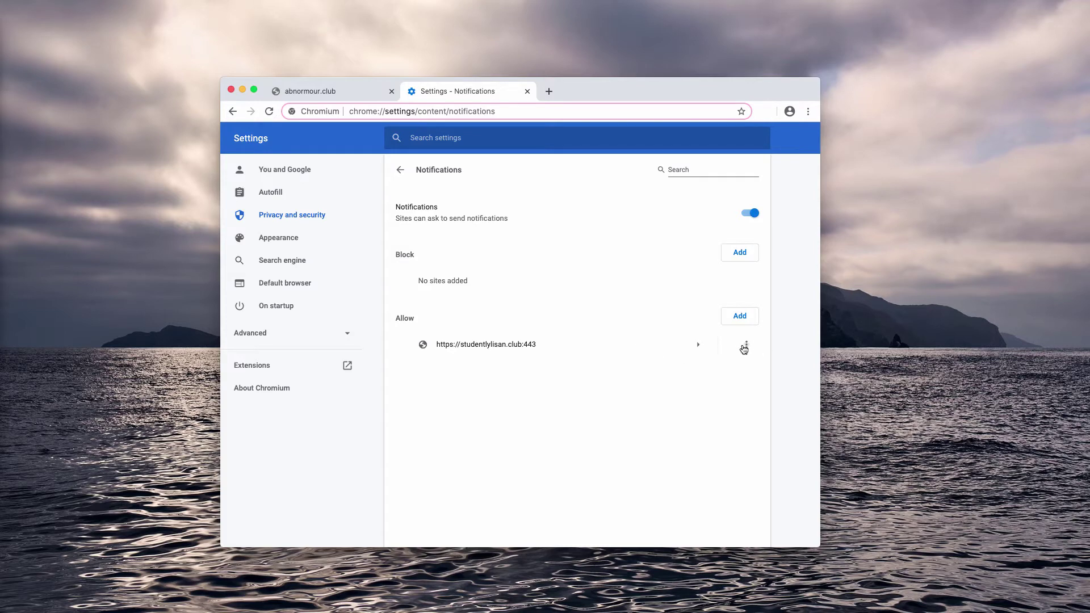
click(746, 345)
click(704, 385)
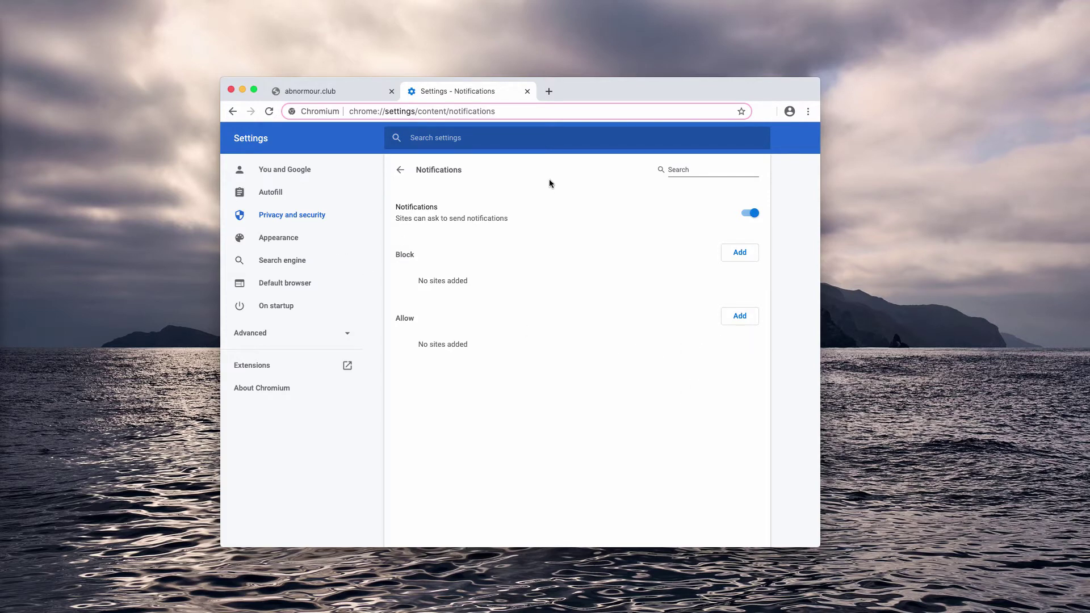
Go to combocleaner.com from the address bar and reveal its full https address.
click(489, 112)
text(combocleaner.com)
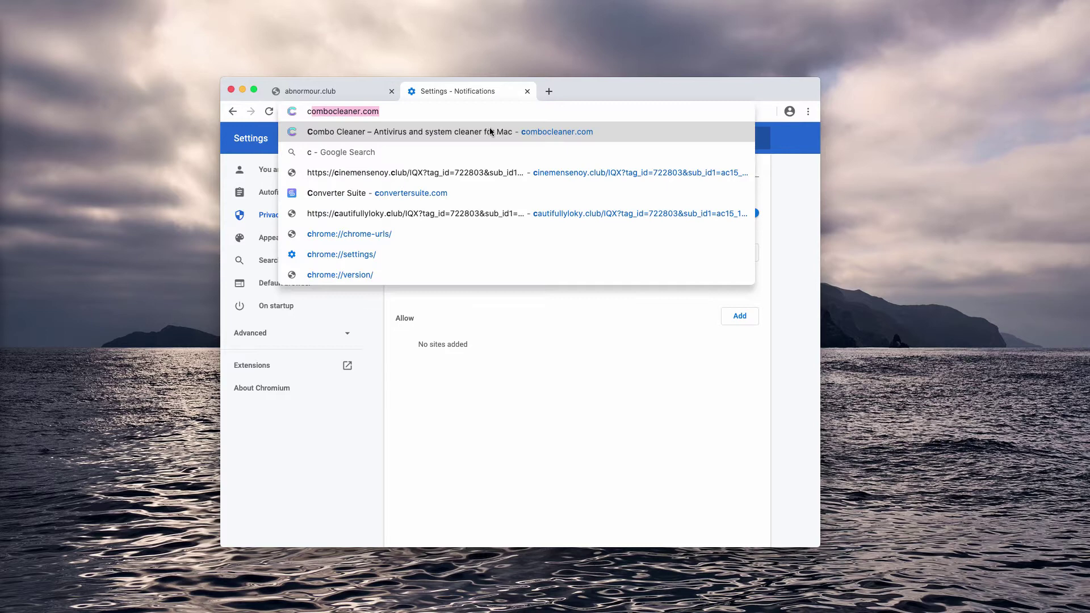
click(527, 134)
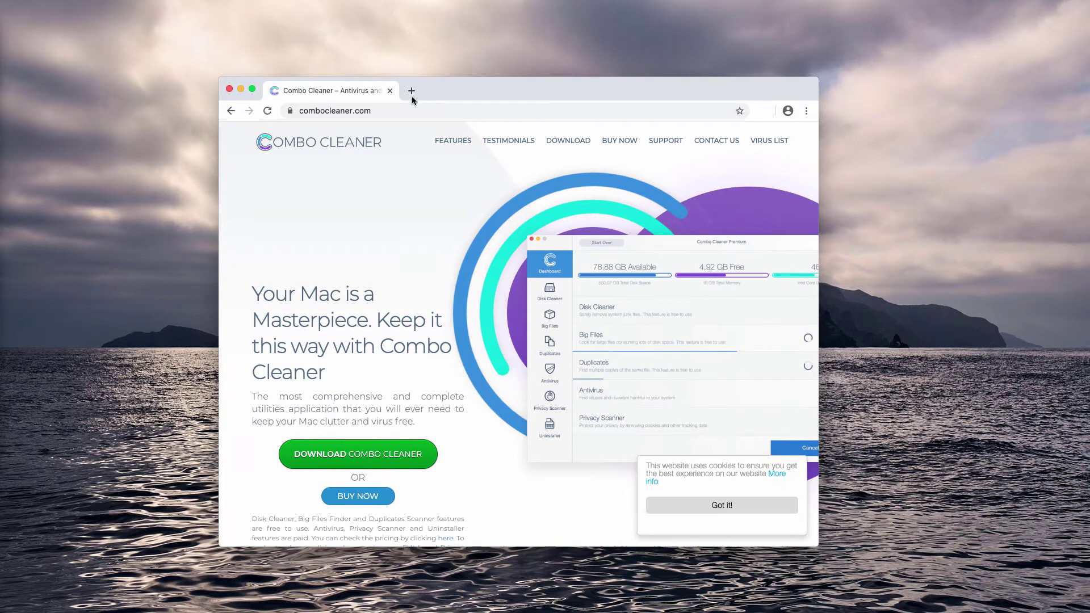
click(300, 111)
click(300, 110)
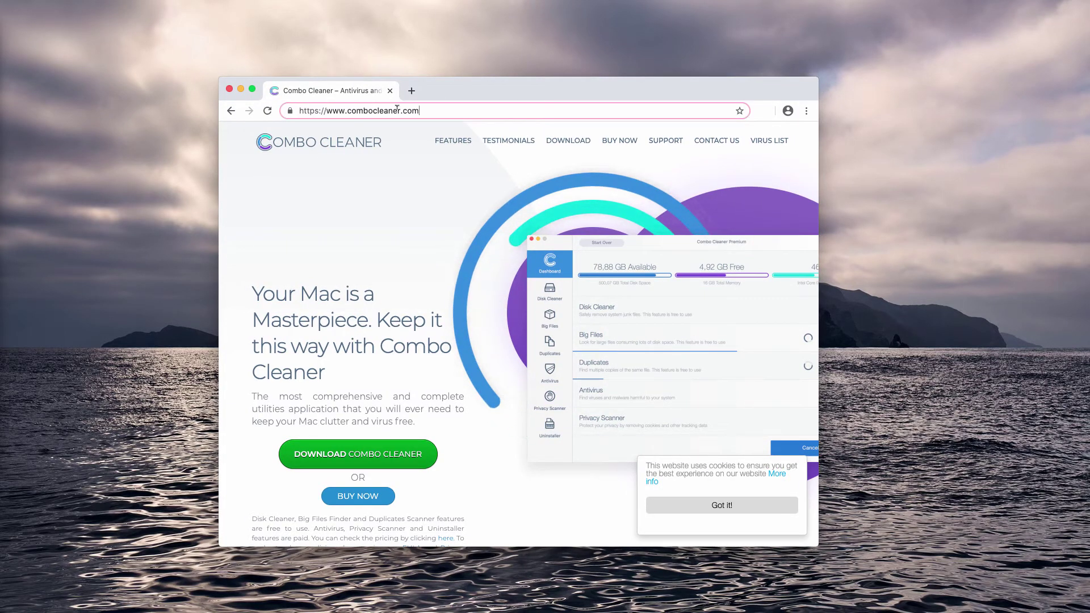
drag(573, 98, 570, 99)
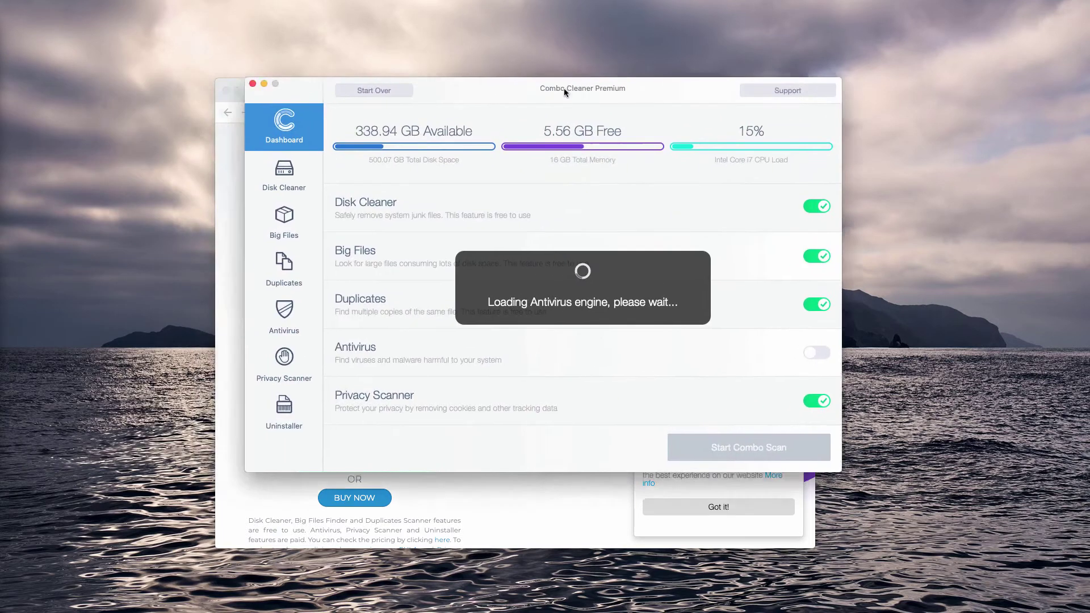
Start a Combo Scan of the Mac from the Combo Cleaner Dashboard.
drag(564, 87, 548, 132)
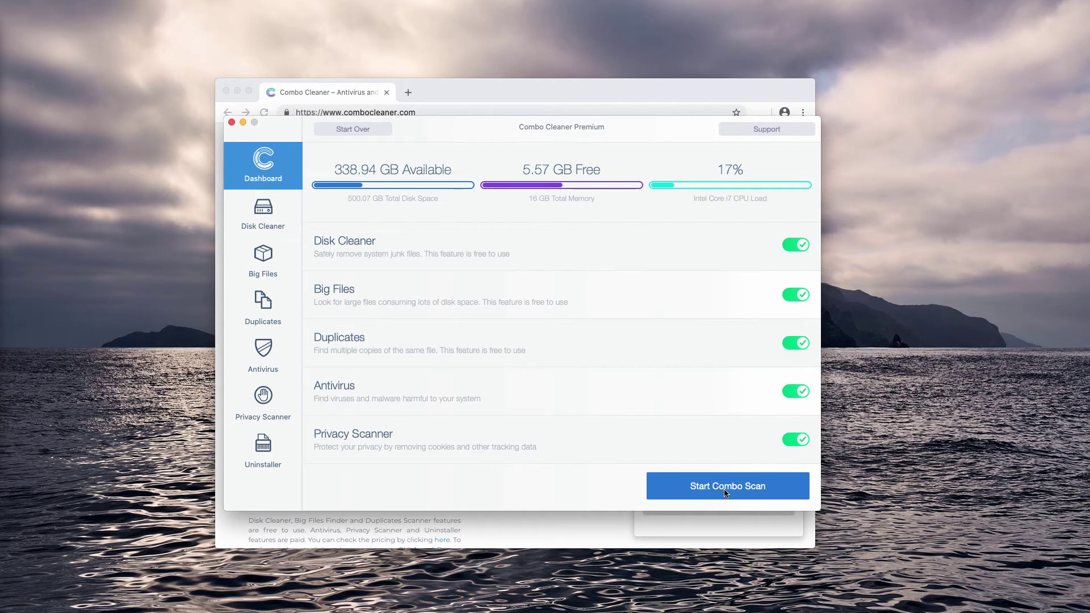
click(729, 492)
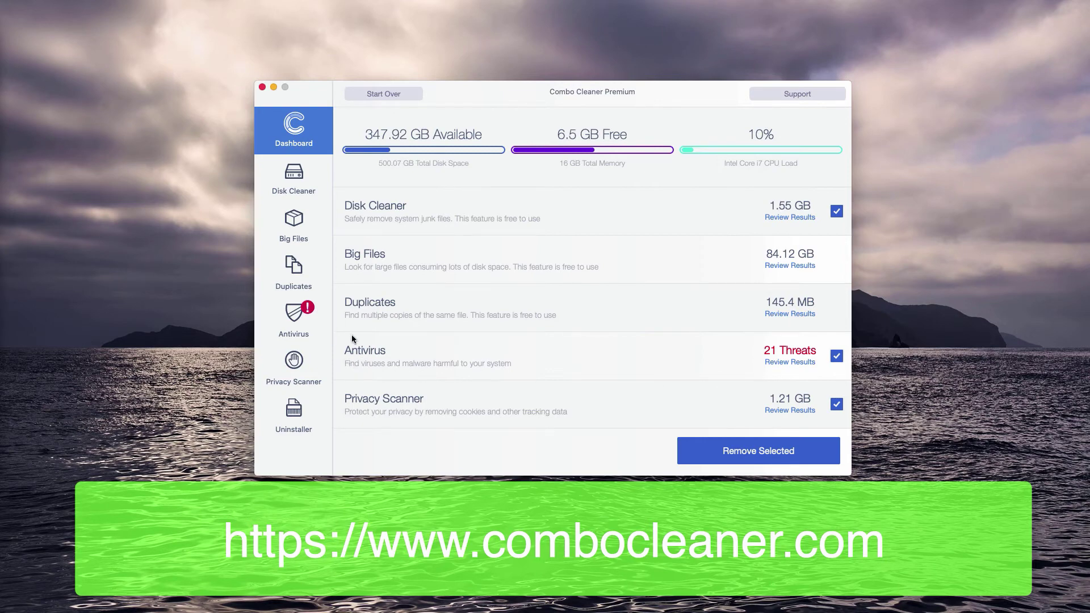
Open Review Results for the Antivirus row's 21 threats.
click(791, 362)
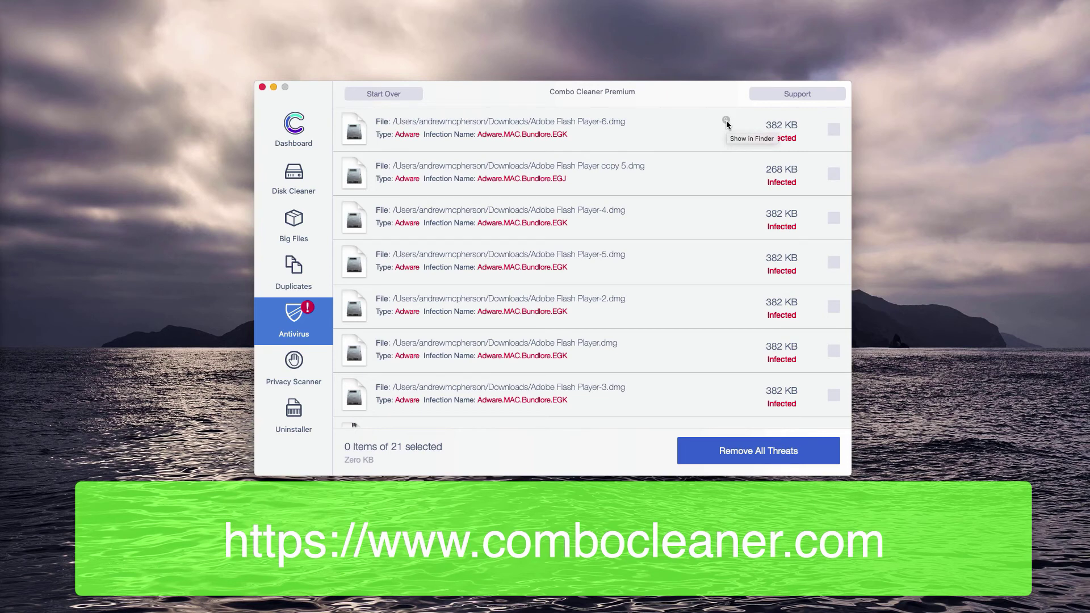
Show Adobe Flash Player-6.dmg in Finder, move it to the Trash, and close the window.
click(726, 120)
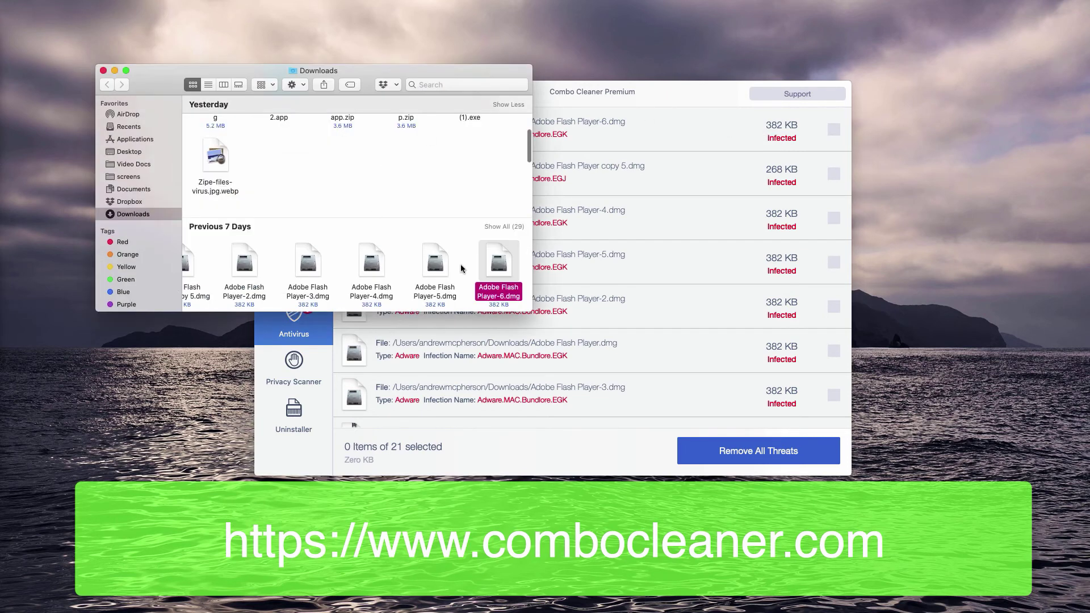
right_click(502, 263)
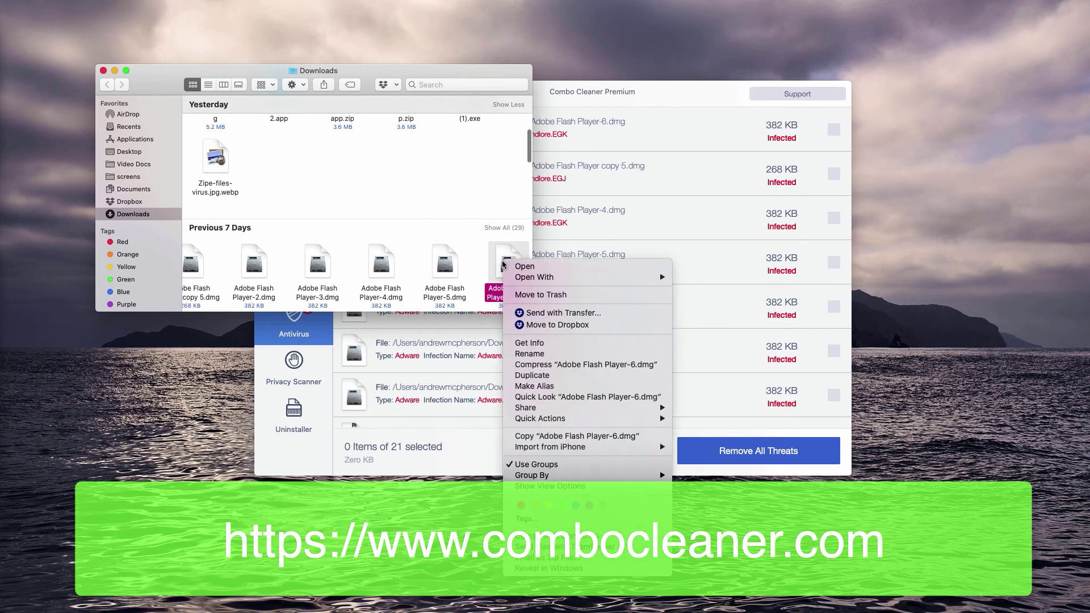
click(559, 295)
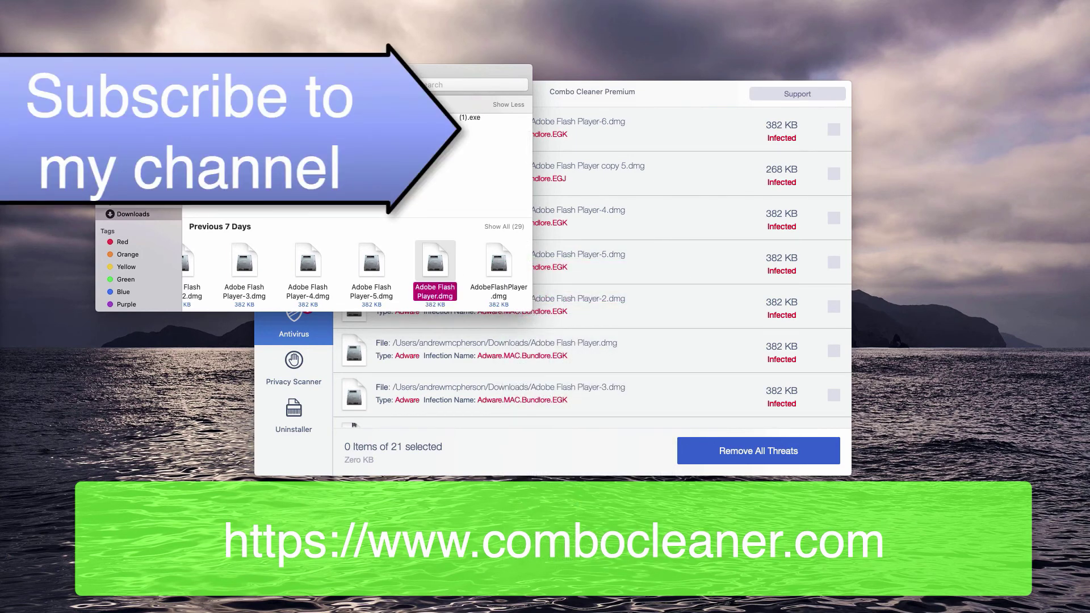
key(super+w)
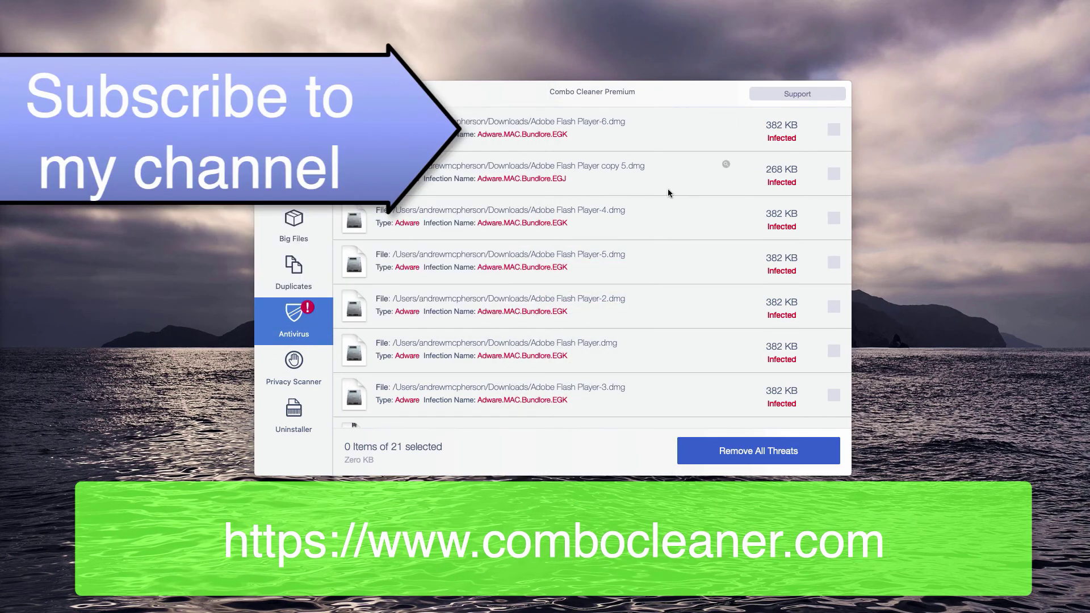
Show Adobe Flash Player copy 5.dmg in Finder and move it to the Trash too.
click(726, 165)
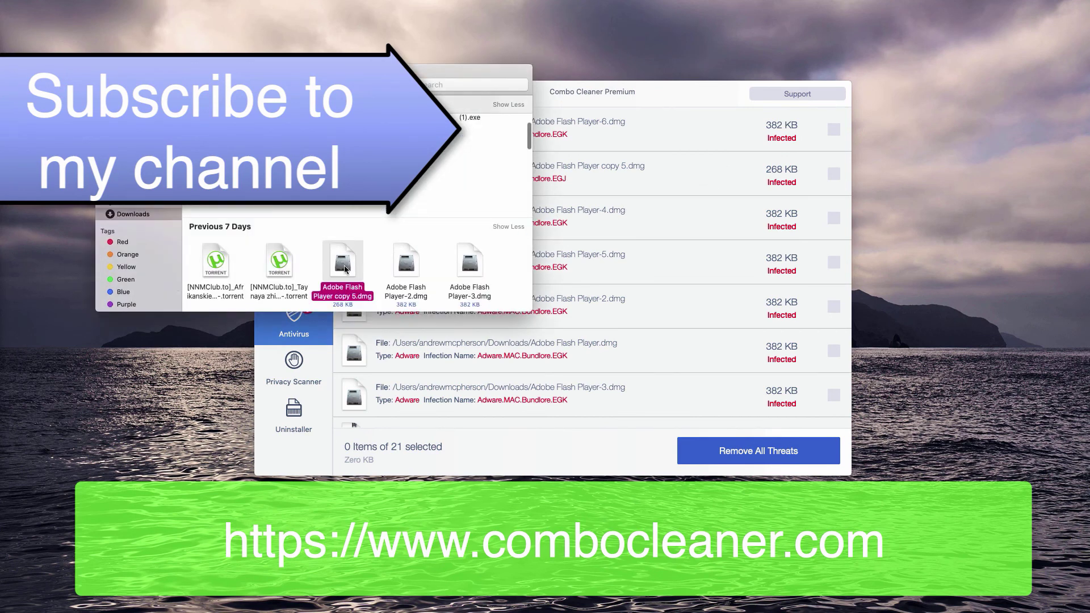
right_click(344, 269)
click(386, 297)
key(super+w)
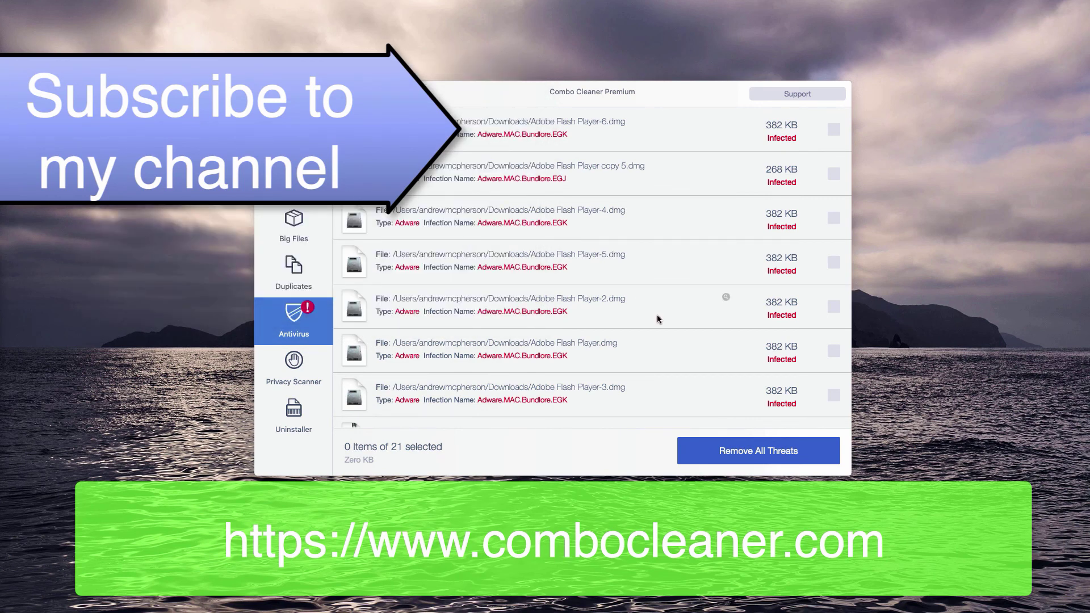
scroll(659, 313, down, 3)
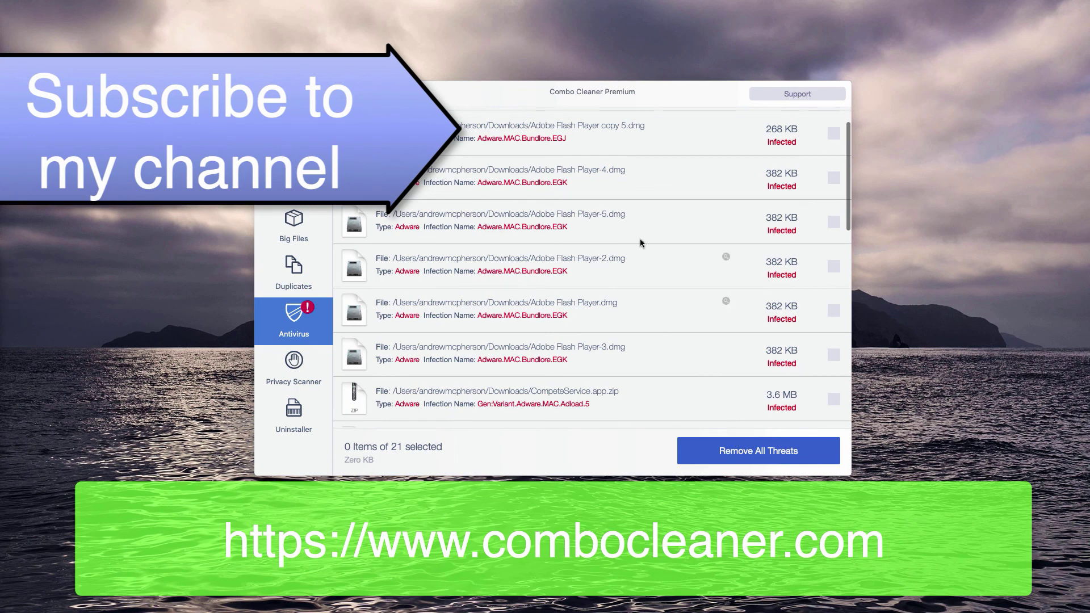